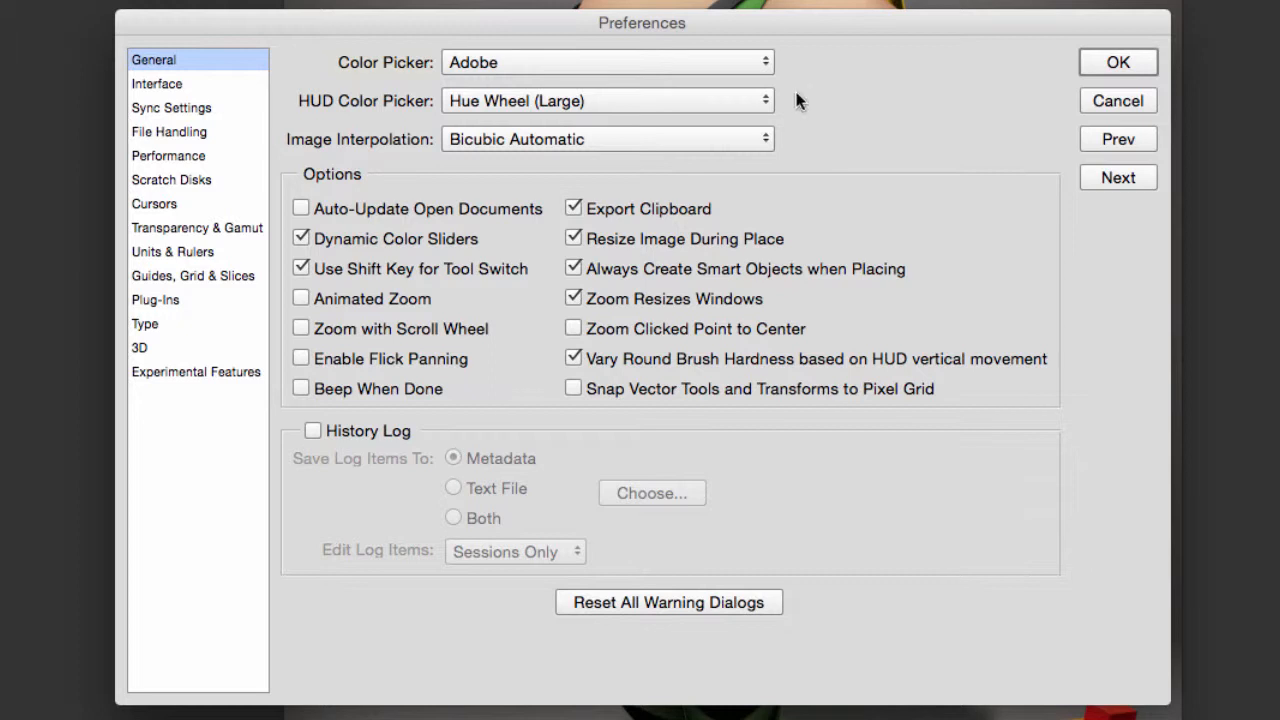
Keep Adobe as the color picker and Bicubic Automatic as the image interpolation in the General preferences.
{"action": "left_click", "coordinate": [751, 63]}
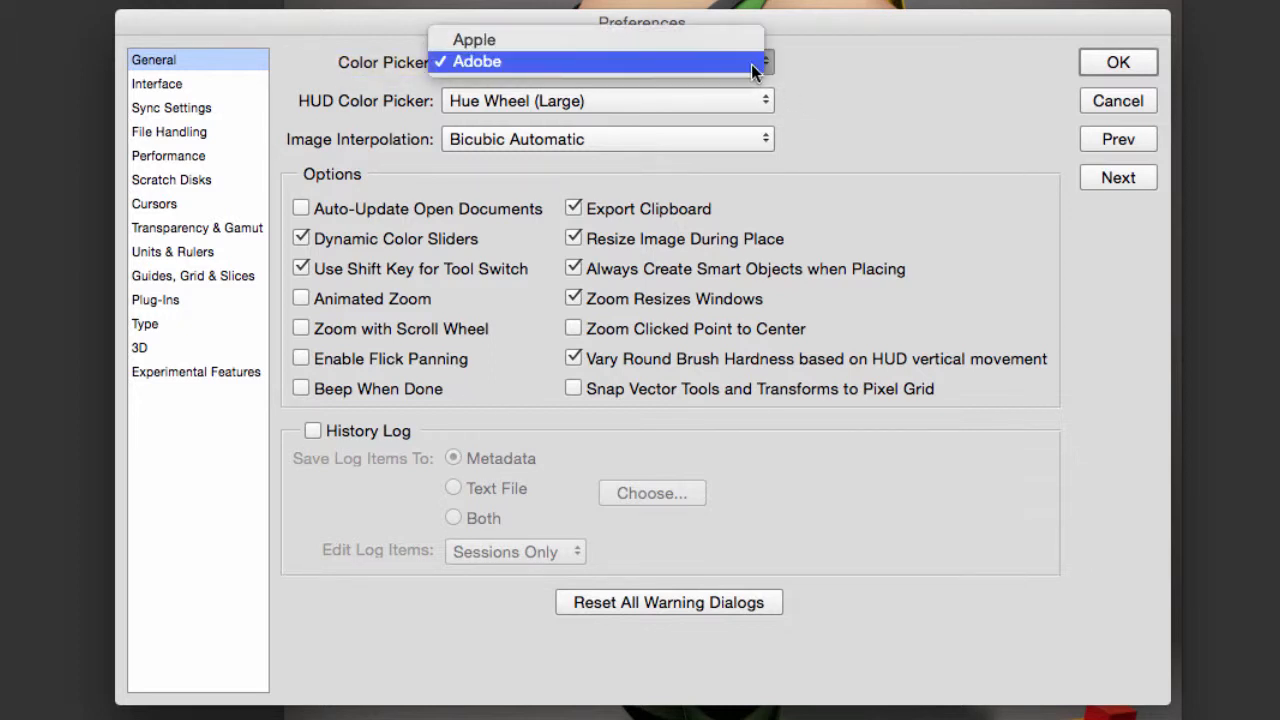
{"action": "left_click", "coordinate": [751, 64]}
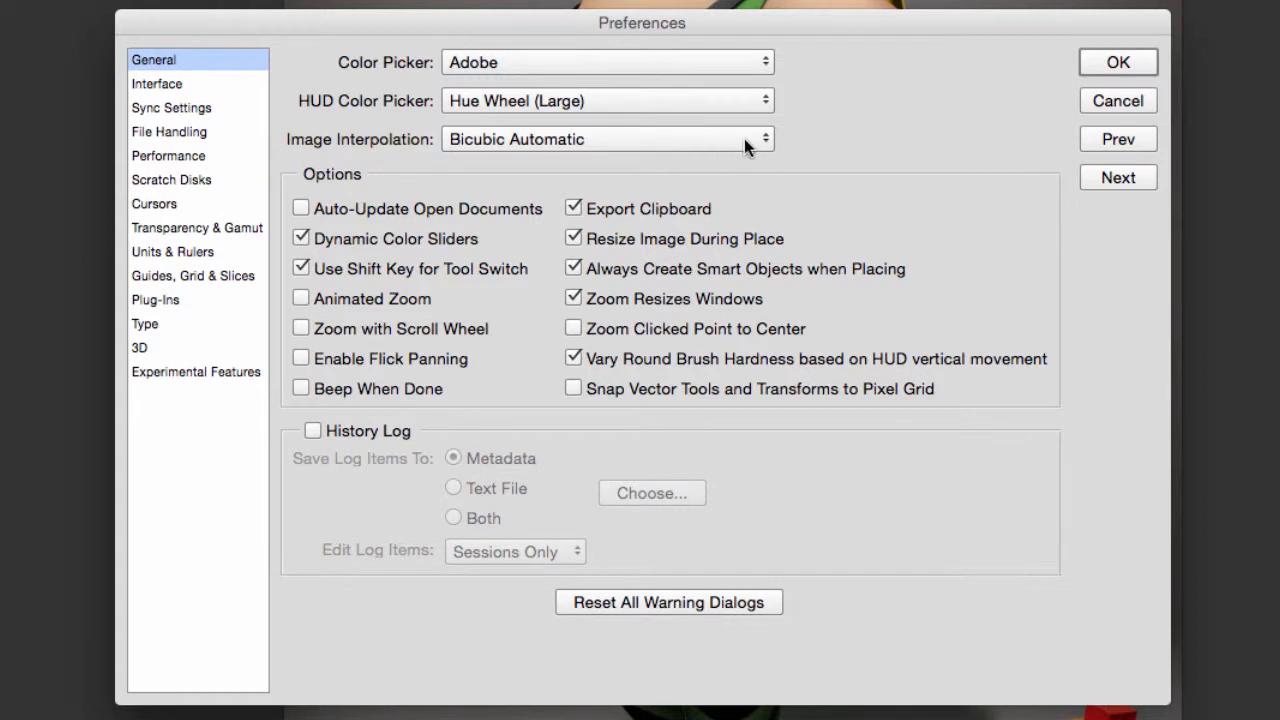
{"action": "left_click", "coordinate": [745, 146]}
{"action": "left_click", "coordinate": [748, 141]}
Toggle Zoom with Scroll Wheel on and back off, and accept the General preferences.
{"action": "left_click", "coordinate": [427, 334]}
{"action": "left_click", "coordinate": [301, 328]}
{"action": "mouse_move", "coordinate": [756, 293]}
{"action": "left_click", "coordinate": [1109, 62]}
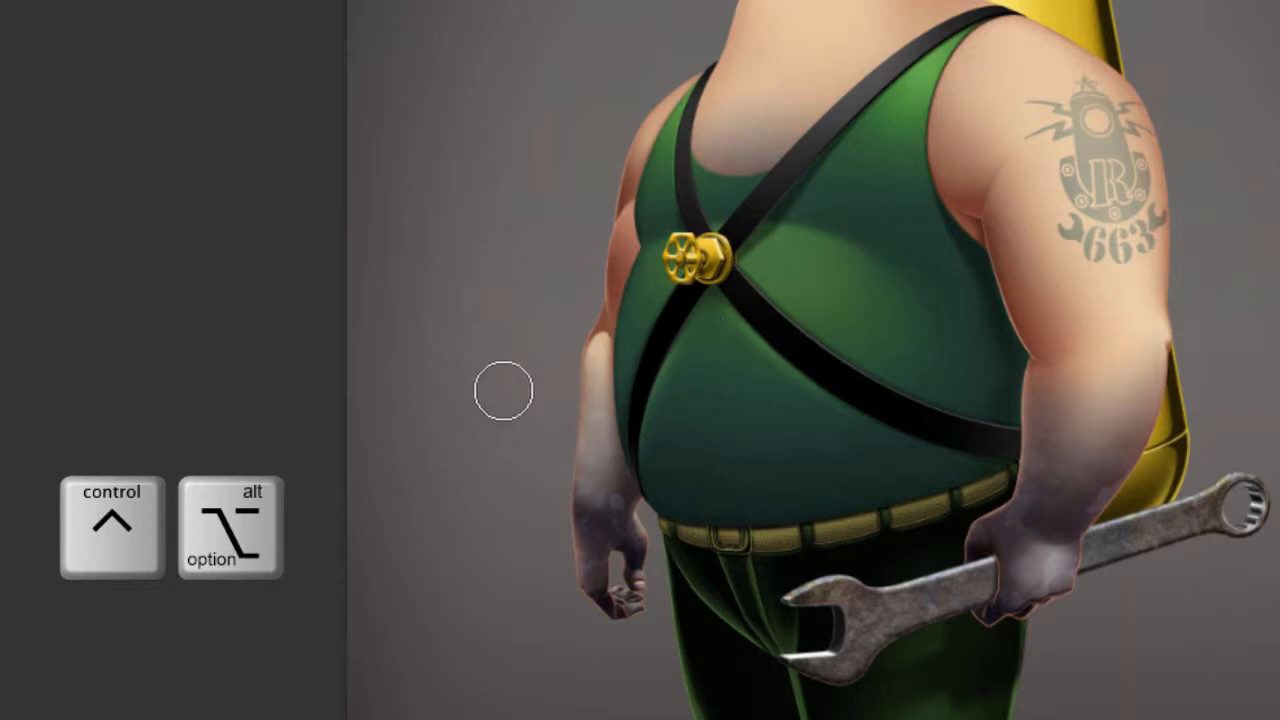
Adjust the brush's size and hardness interactively on the canvas beside the character.
{"action": "mouse_move", "coordinate": [498, 396]}
{"action": "left_mouse_down"}
{"action": "mouse_move", "coordinate": [688, 388]}
{"action": "mouse_move", "coordinate": [492, 378]}
{"action": "mouse_move", "coordinate": [605, 376]}
{"action": "mouse_move", "coordinate": [600, 100]}
{"action": "mouse_move", "coordinate": [586, 177]}
{"action": "mouse_move", "coordinate": [589, 610]}
{"action": "left_mouse_up"}
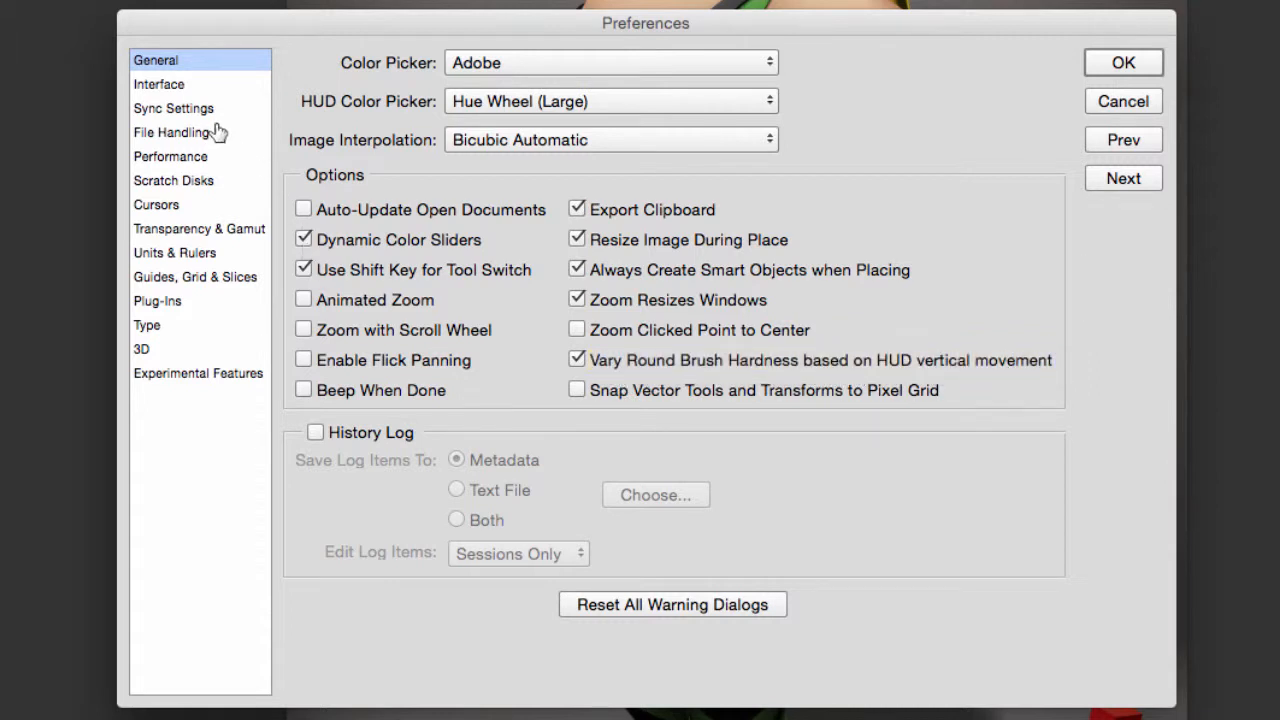
Try the different color themes in the Interface preferences, return to the second-darkest gray, and cancel the preferences.
{"action": "left_click", "coordinate": [172, 86]}
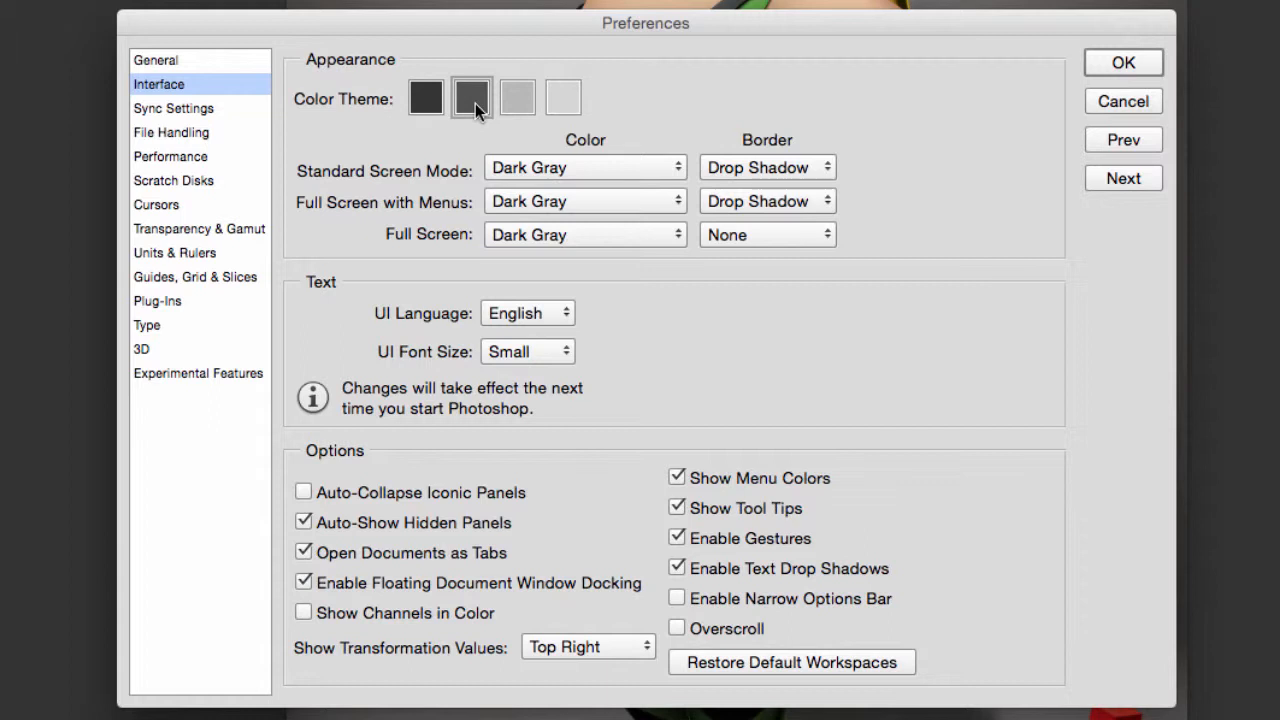
{"action": "left_click", "coordinate": [562, 102]}
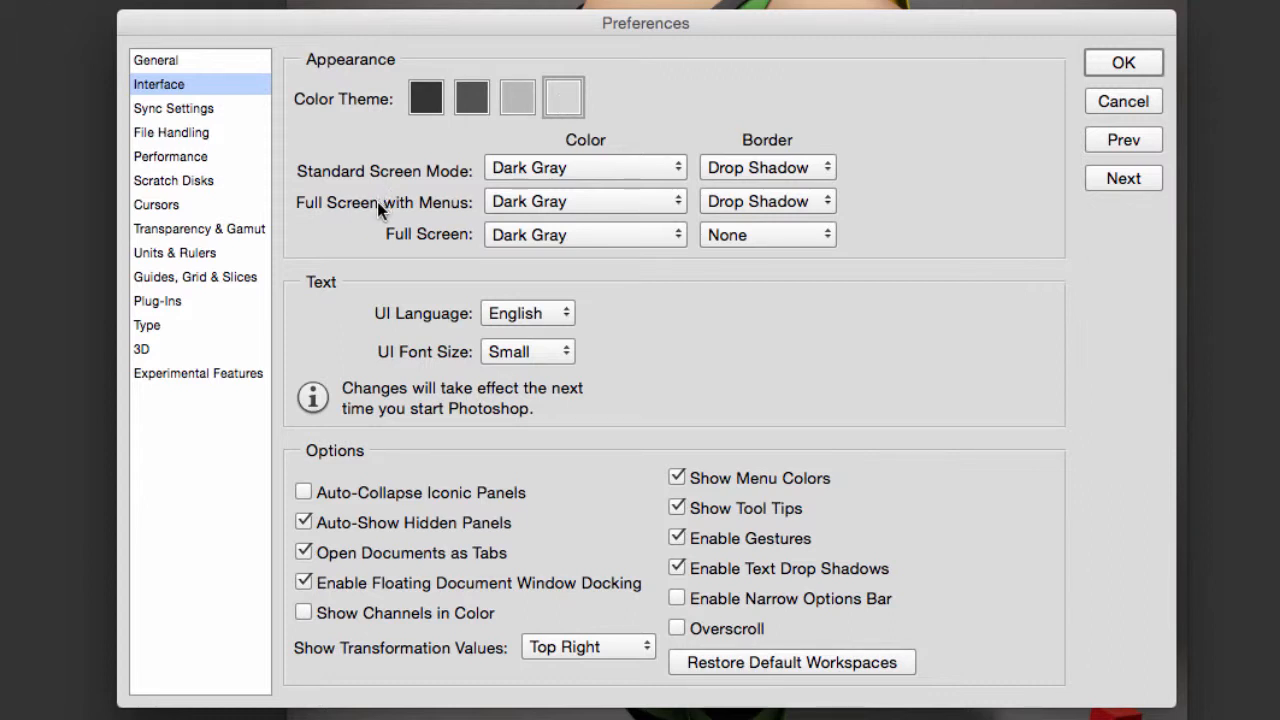
{"action": "left_click", "coordinate": [424, 104]}
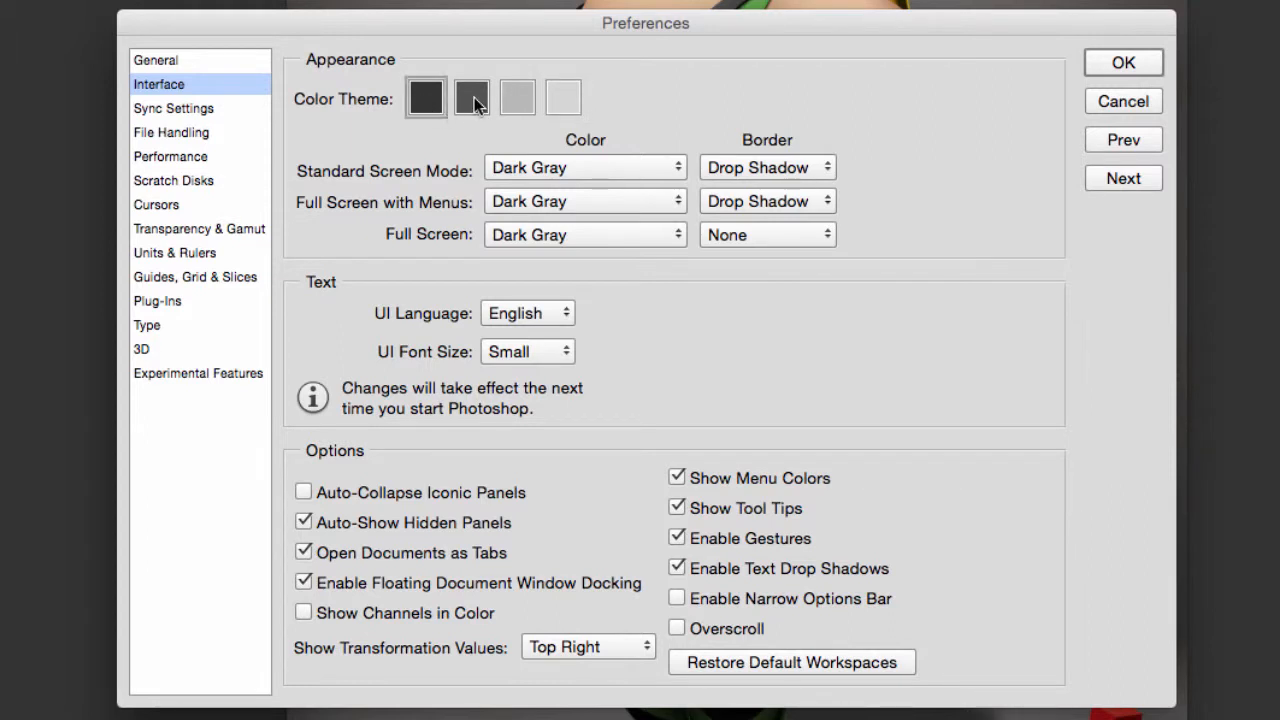
{"action": "left_click", "coordinate": [475, 104]}
{"action": "left_click", "coordinate": [510, 98]}
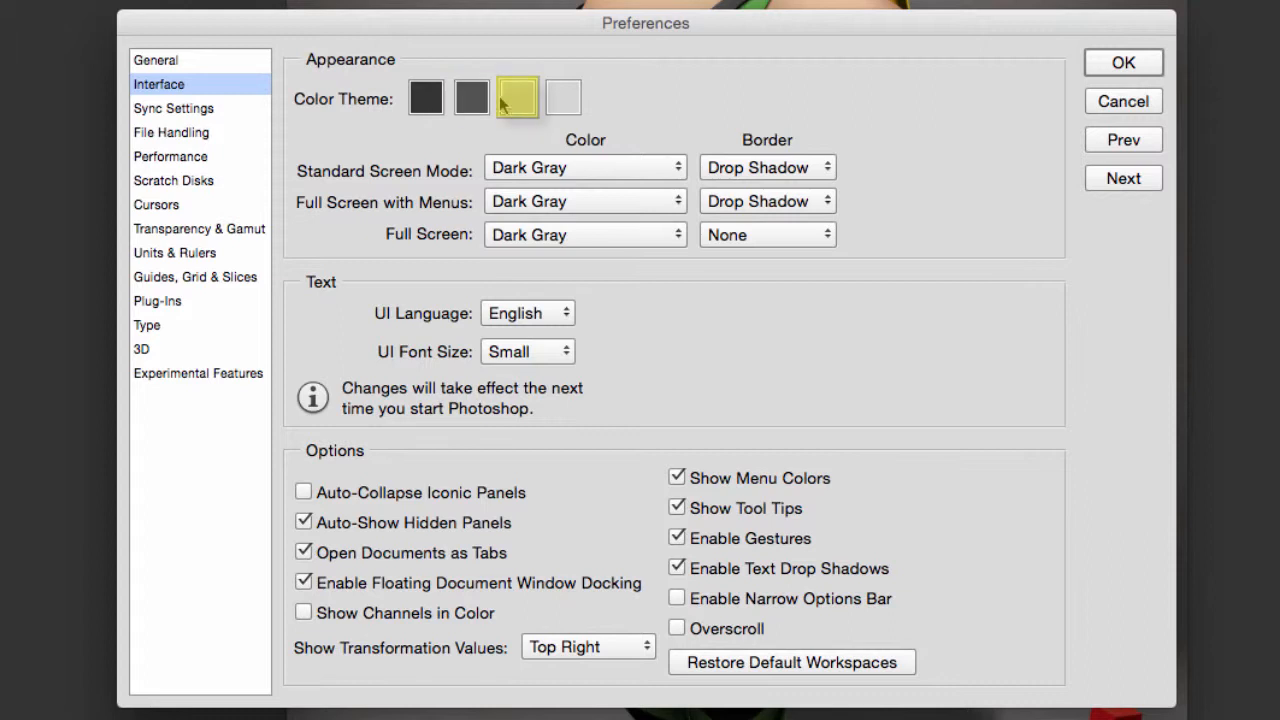
{"action": "left_click", "coordinate": [474, 103]}
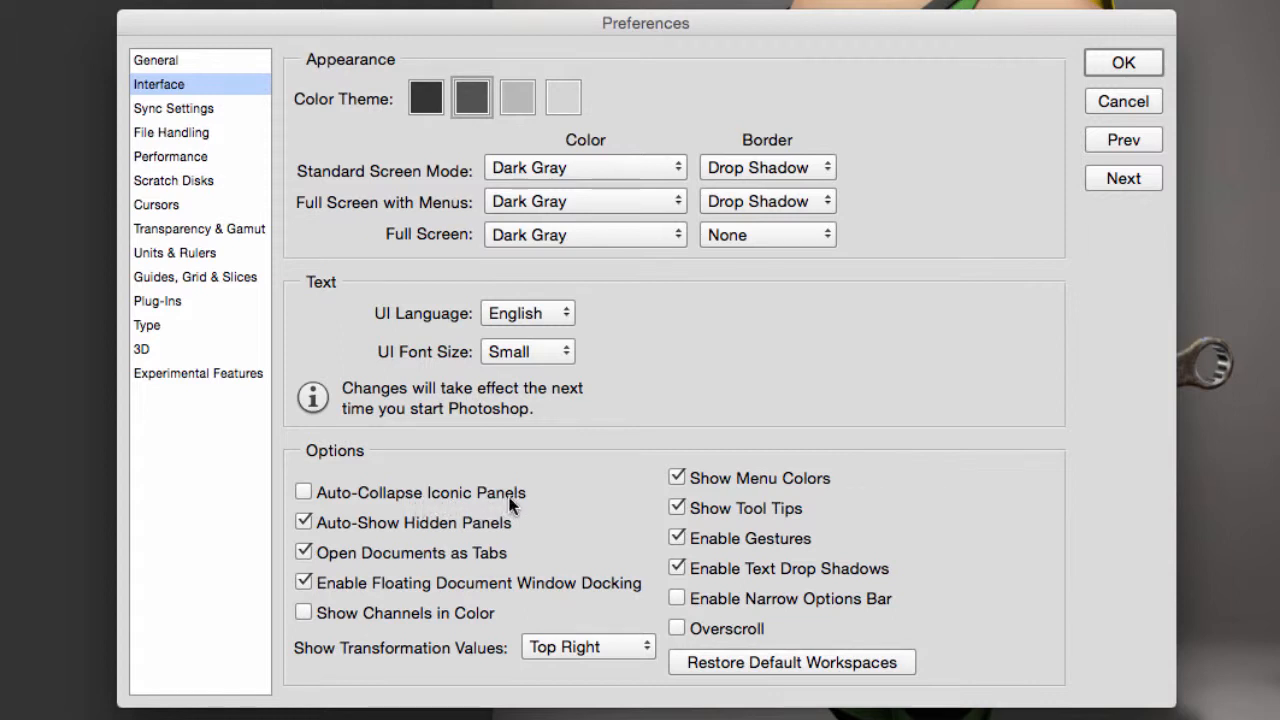
{"action": "mouse_move", "coordinate": [511, 503]}
{"action": "left_click", "coordinate": [1138, 100]}
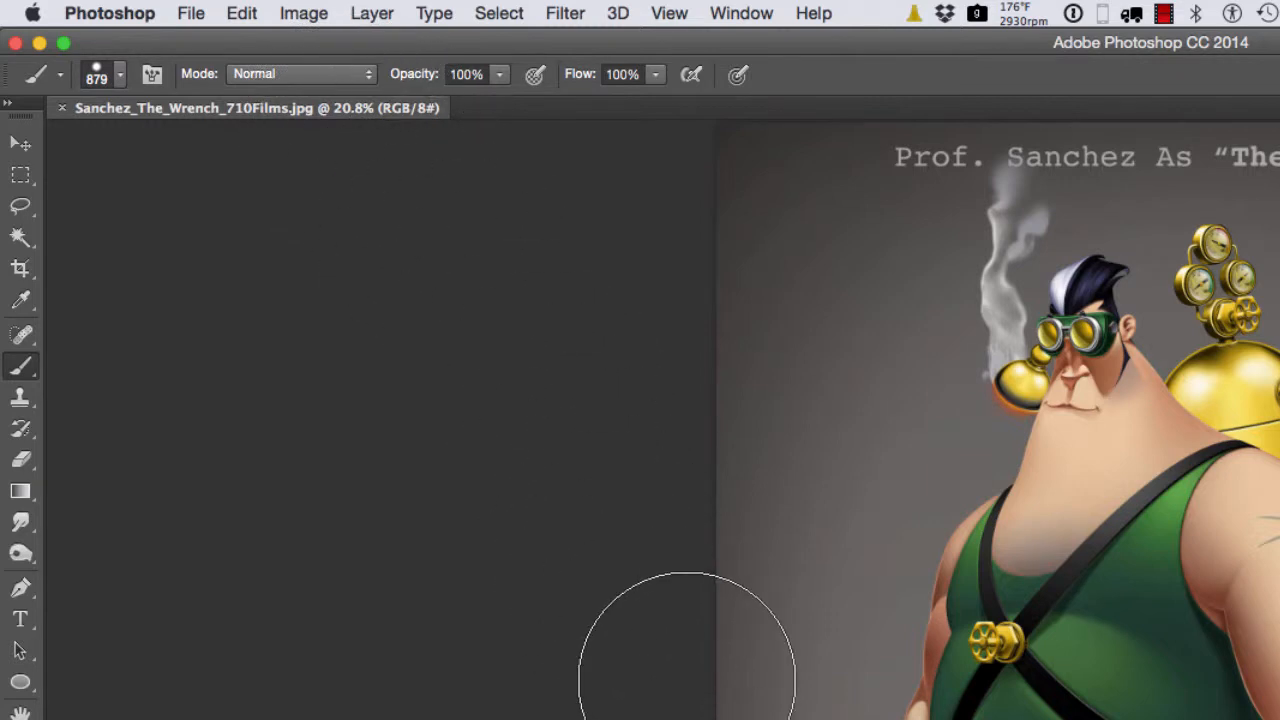
Cycle the document through the full-screen modes and back to the standard screen mode.
{"action": "key", "text": "f"}
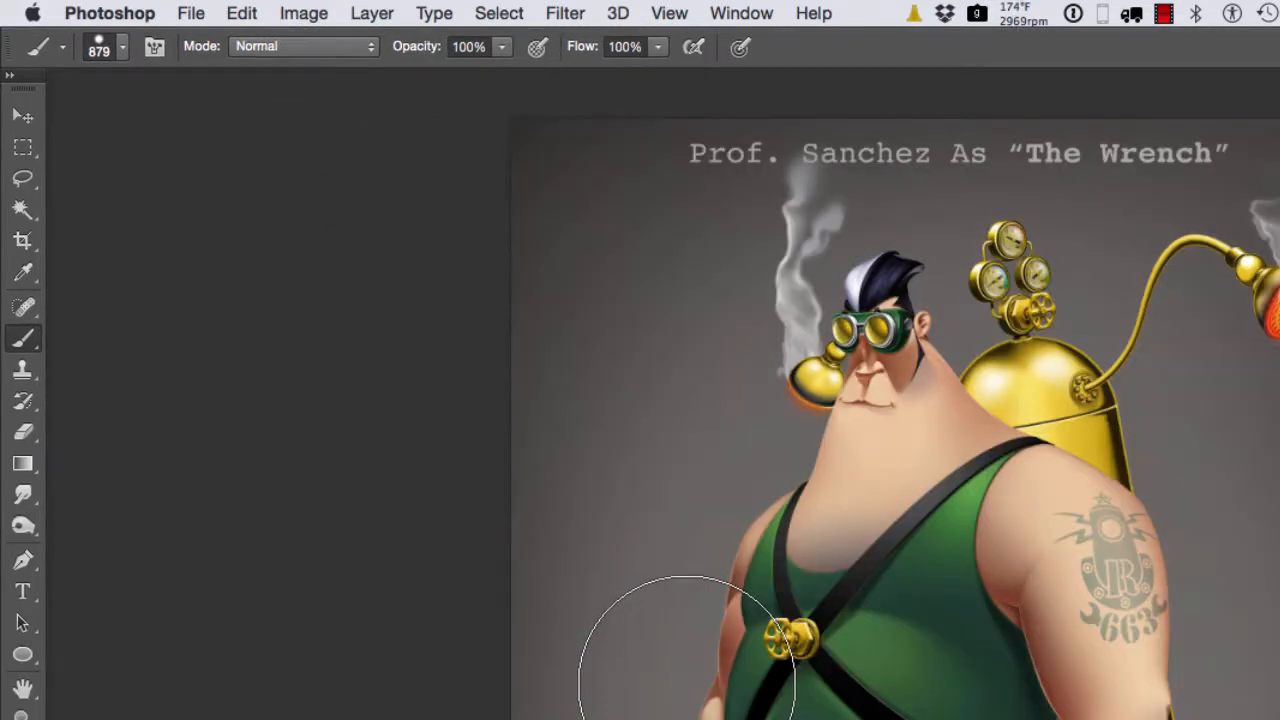
{"action": "key", "text": "f"}
{"action": "key", "text": "f"}
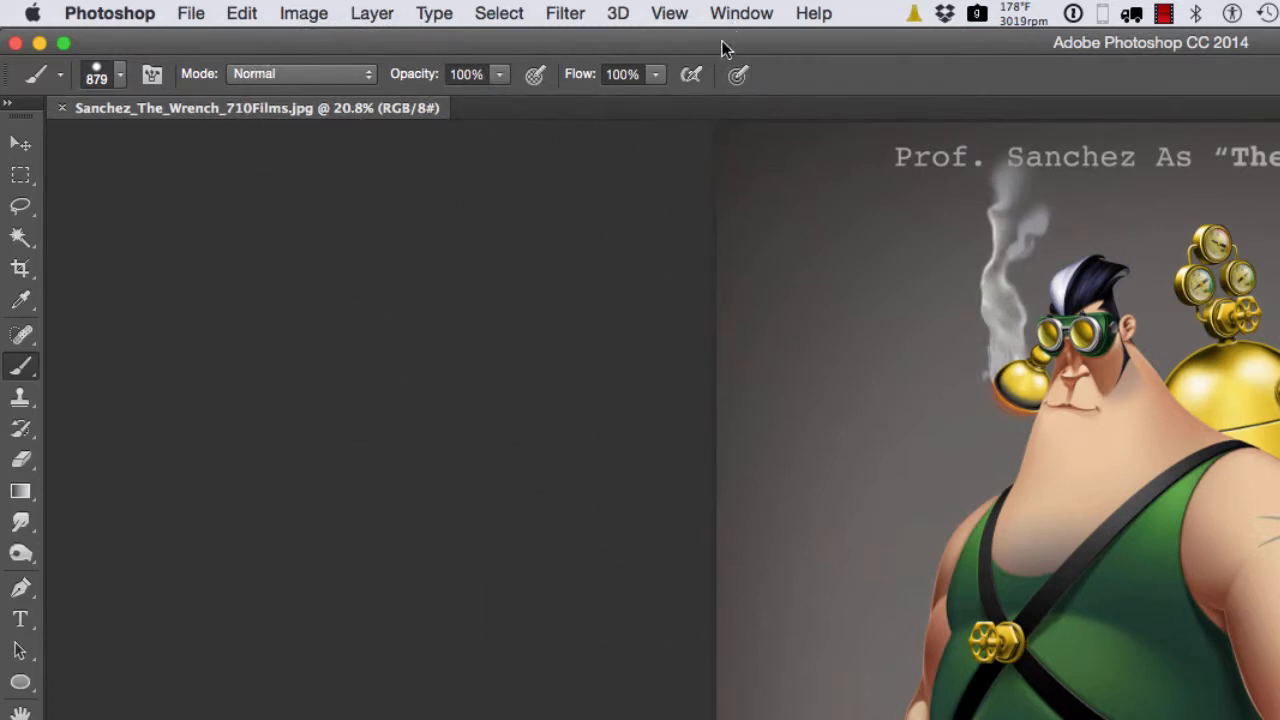
Compare the Application Frame option's availability in standard screen mode and in full screen mode with menus.
{"action": "left_click", "coordinate": [745, 13]}
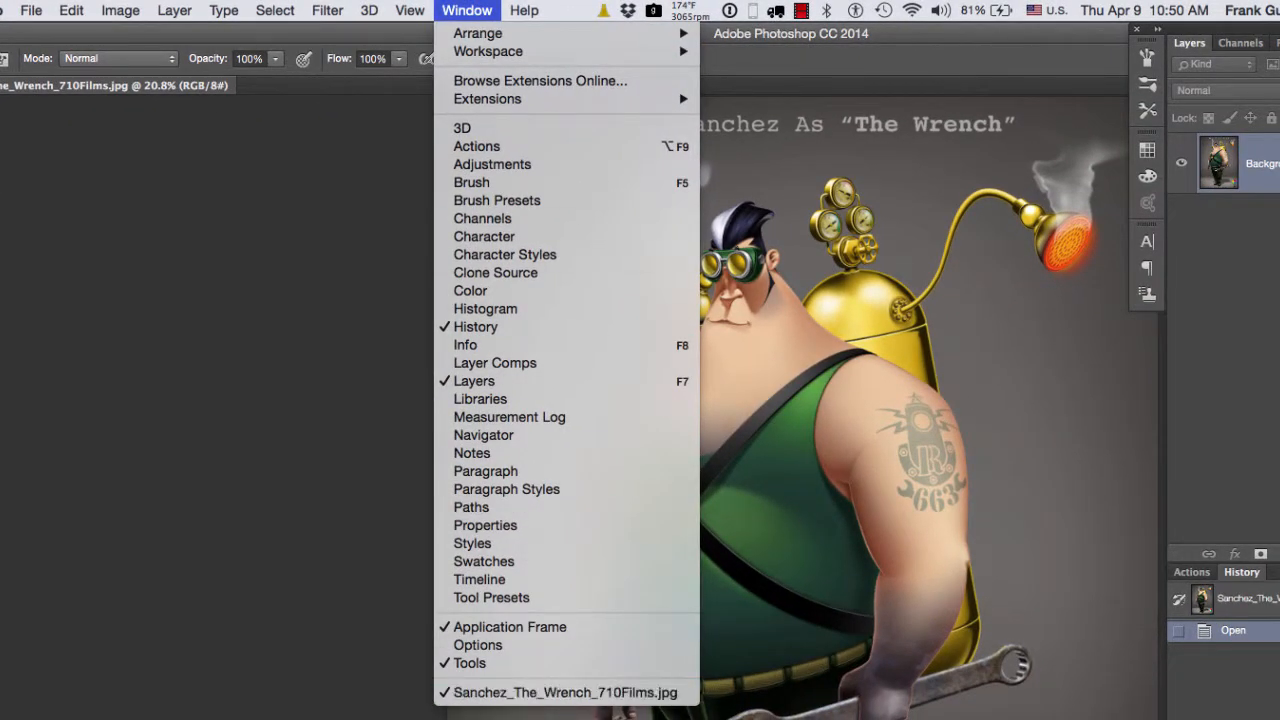
{"action": "left_click", "coordinate": [388, 719]}
{"action": "key", "text": "f"}
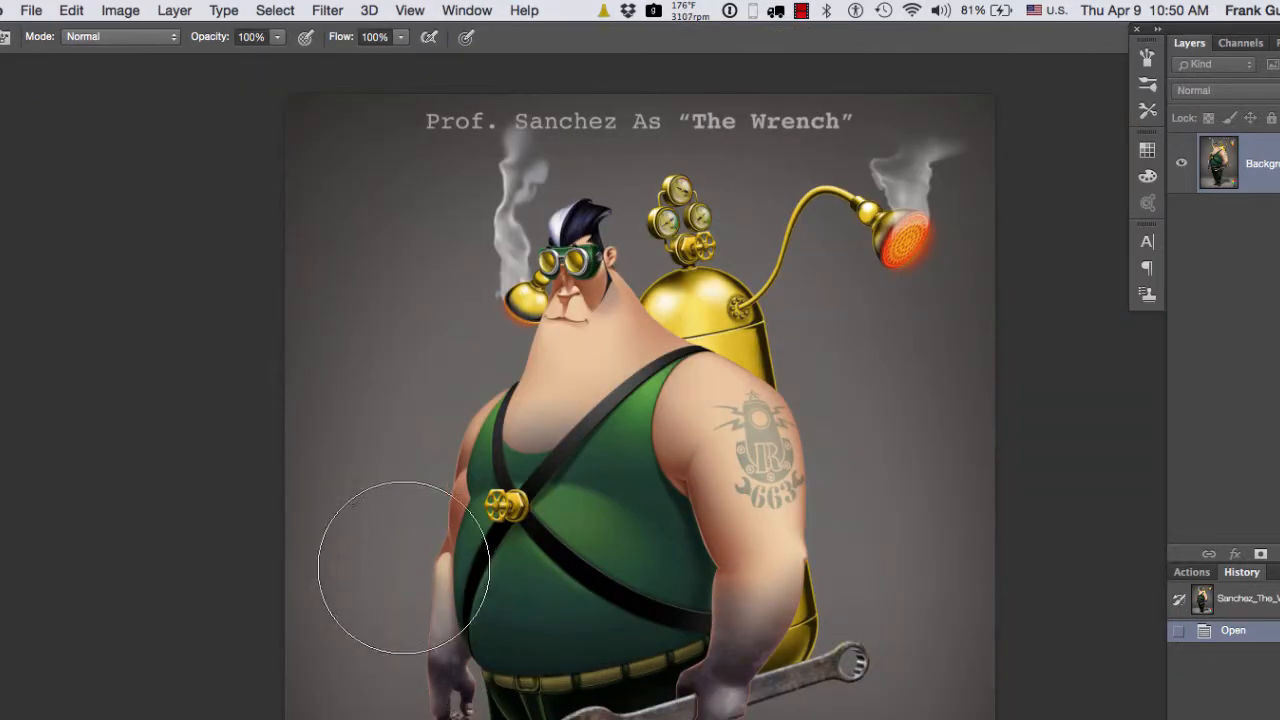
{"action": "left_click", "coordinate": [467, 11]}
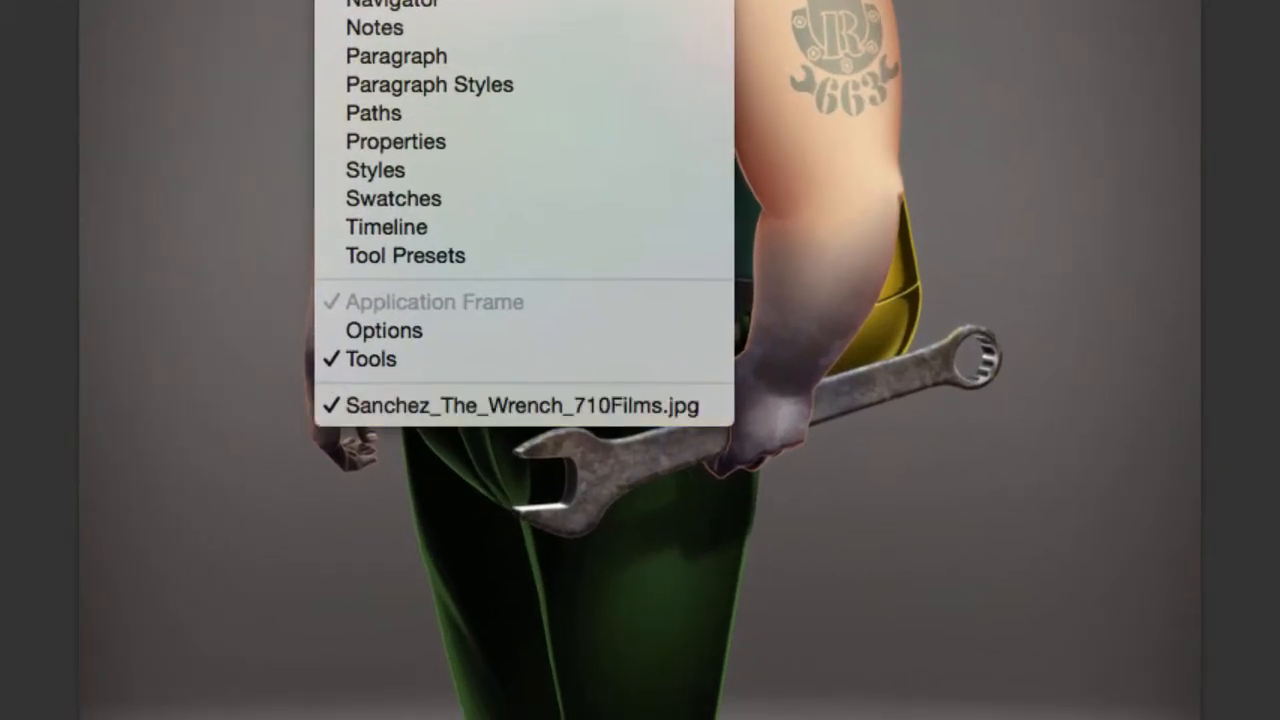
{"action": "left_click", "coordinate": [14, 590]}
Reopen the Interface preferences and turn off Enable Text Drop Shadows.
{"action": "key", "text": "super+k"}
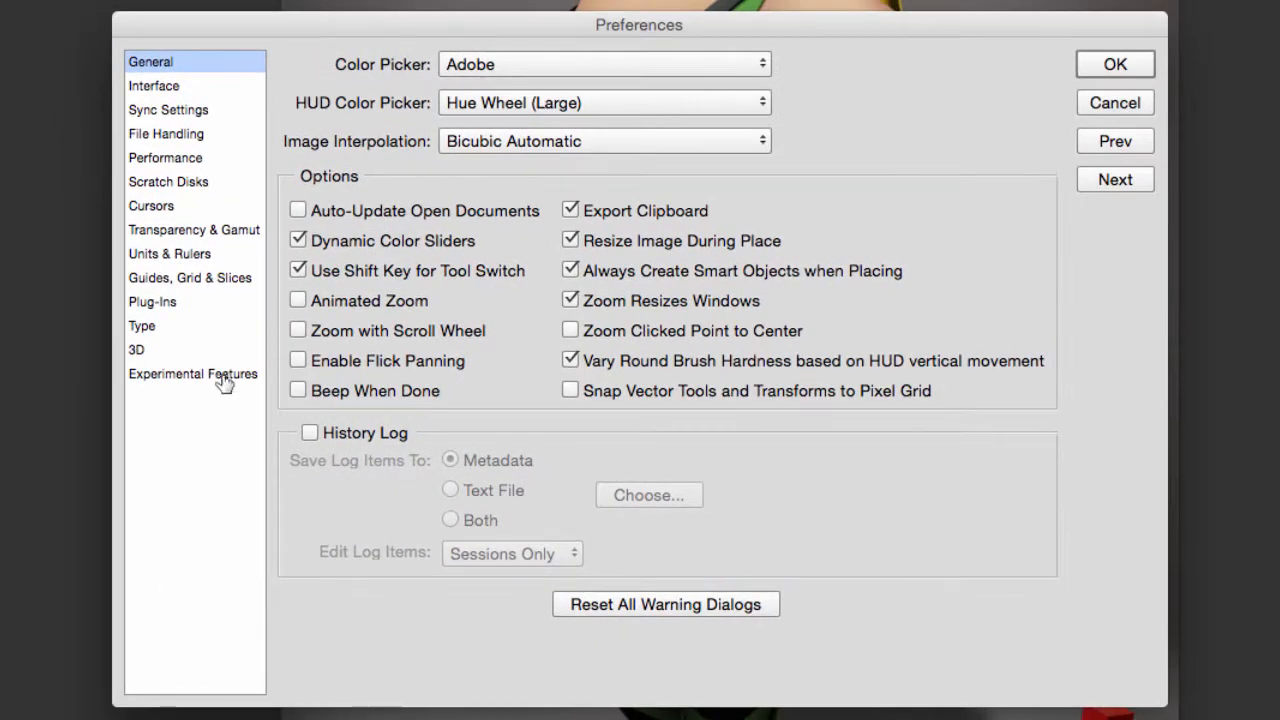
{"action": "left_click", "coordinate": [181, 88]}
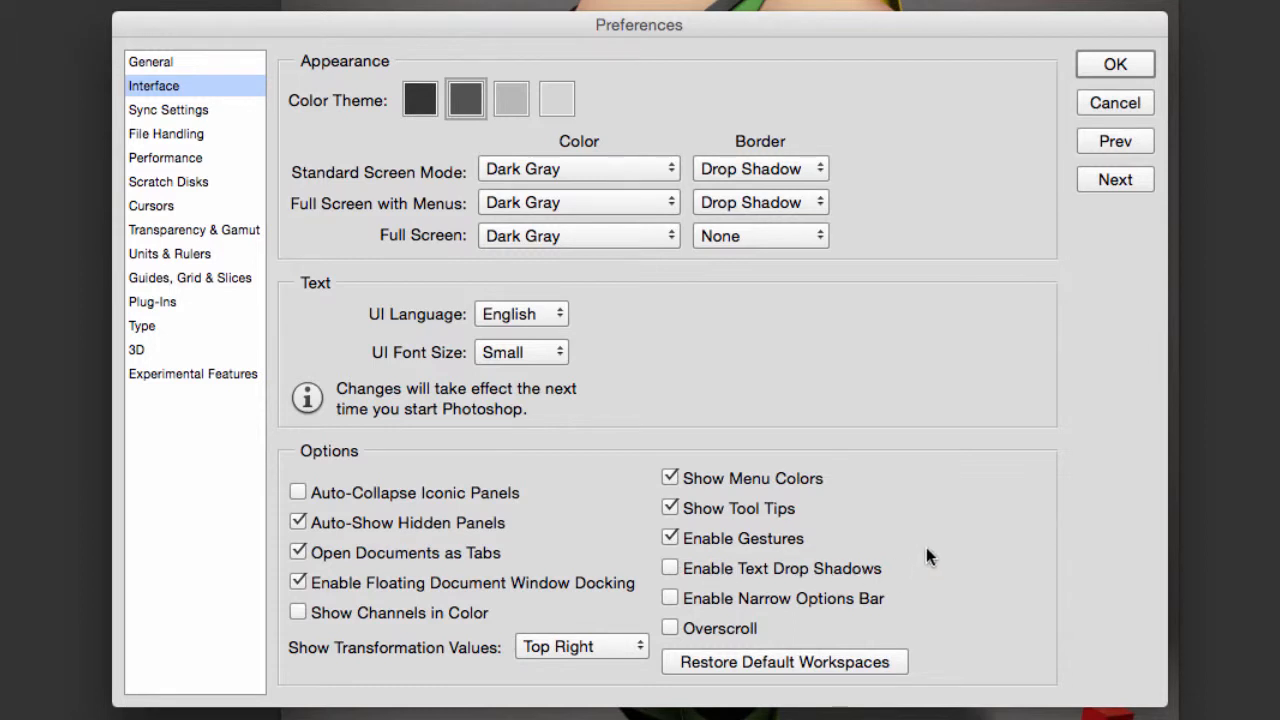
Pass the Sync Settings to the File Handling preferences and keep automatic recovery saving at every 10 Minutes.
{"action": "left_click", "coordinate": [1115, 180]}
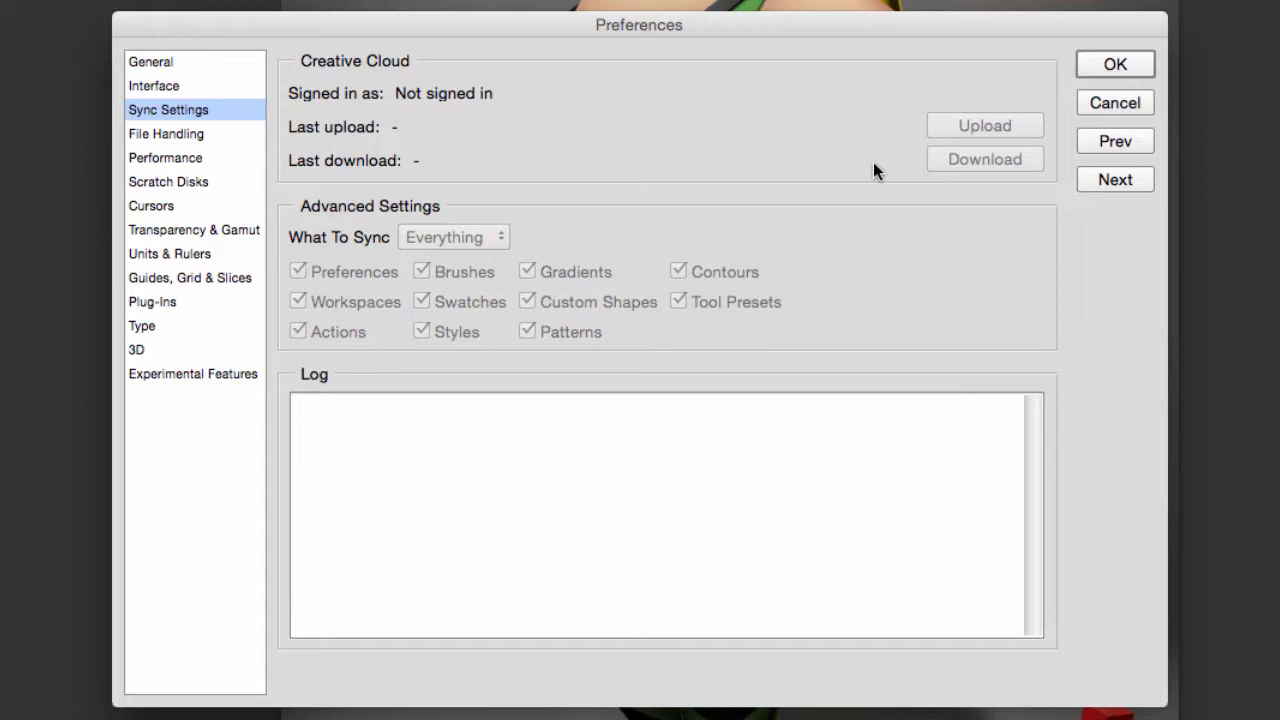
{"action": "left_click", "coordinate": [1113, 182]}
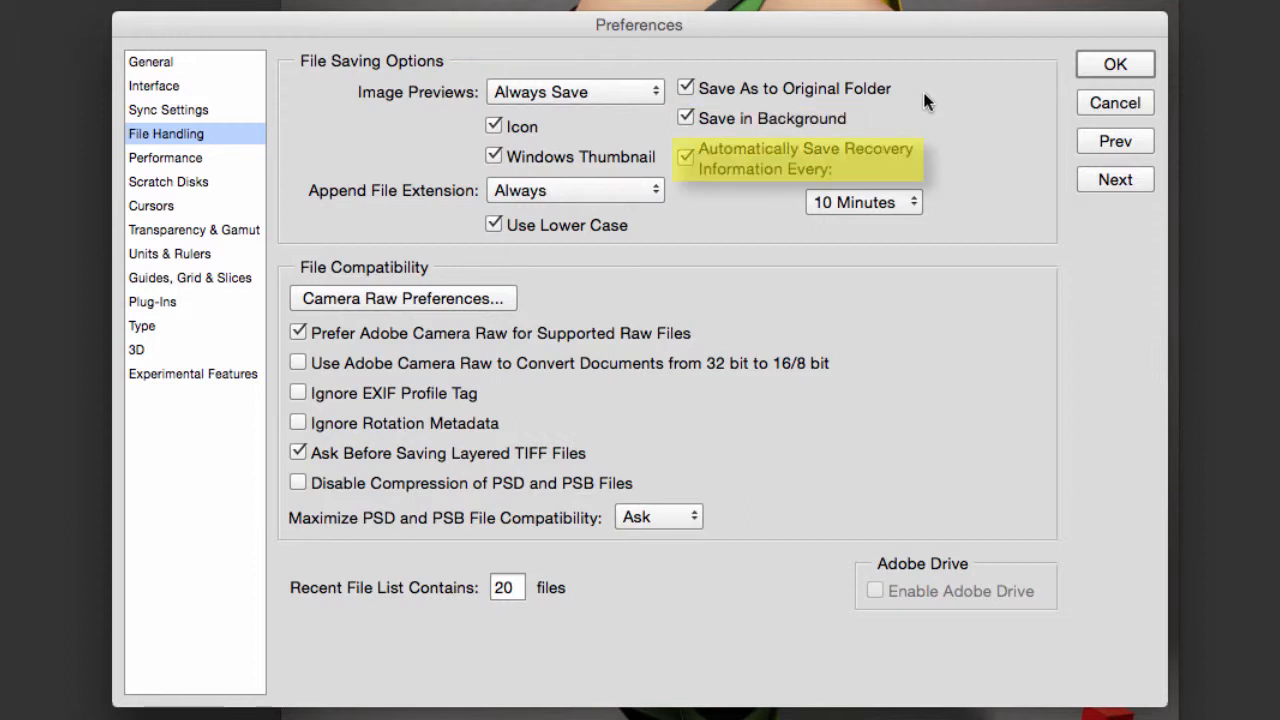
{"action": "left_click", "coordinate": [910, 203]}
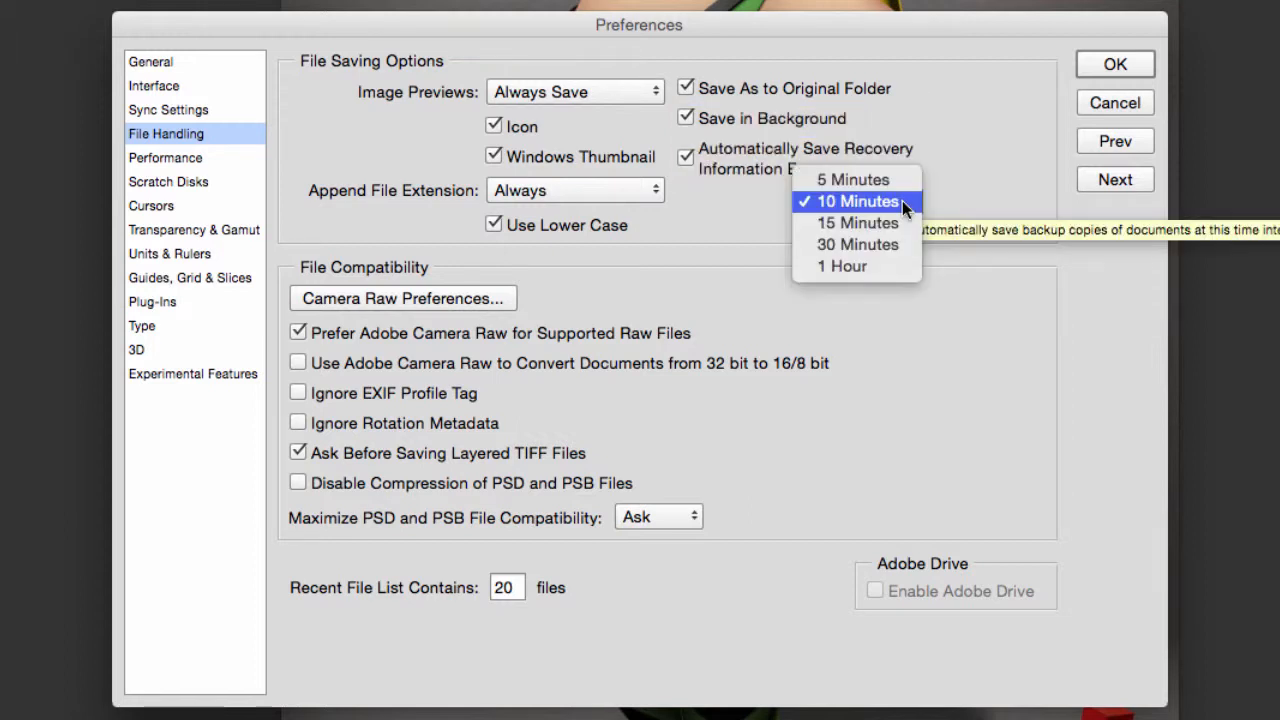
{"action": "left_click", "coordinate": [902, 200]}
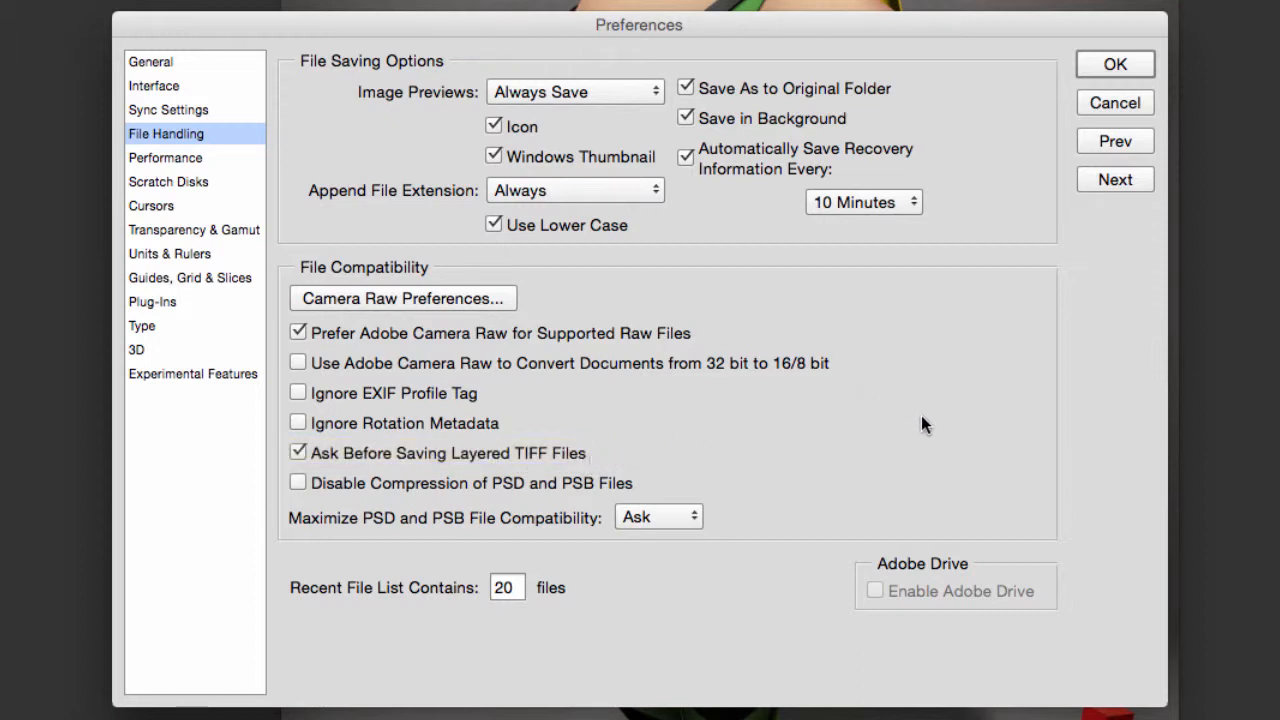
Review the graphics processor, memory usage, history states and cache settings in the Performance preferences.
{"action": "left_click", "coordinate": [199, 160]}
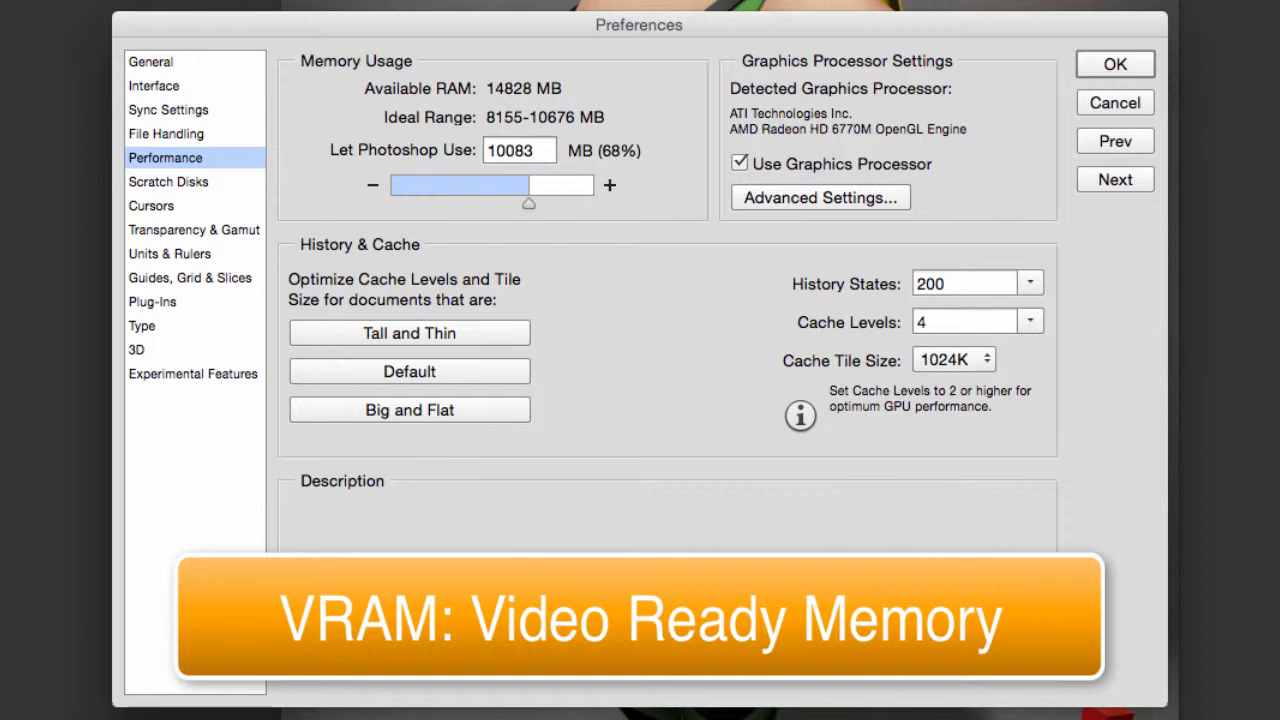
{"action": "mouse_move", "coordinate": [765, 169]}
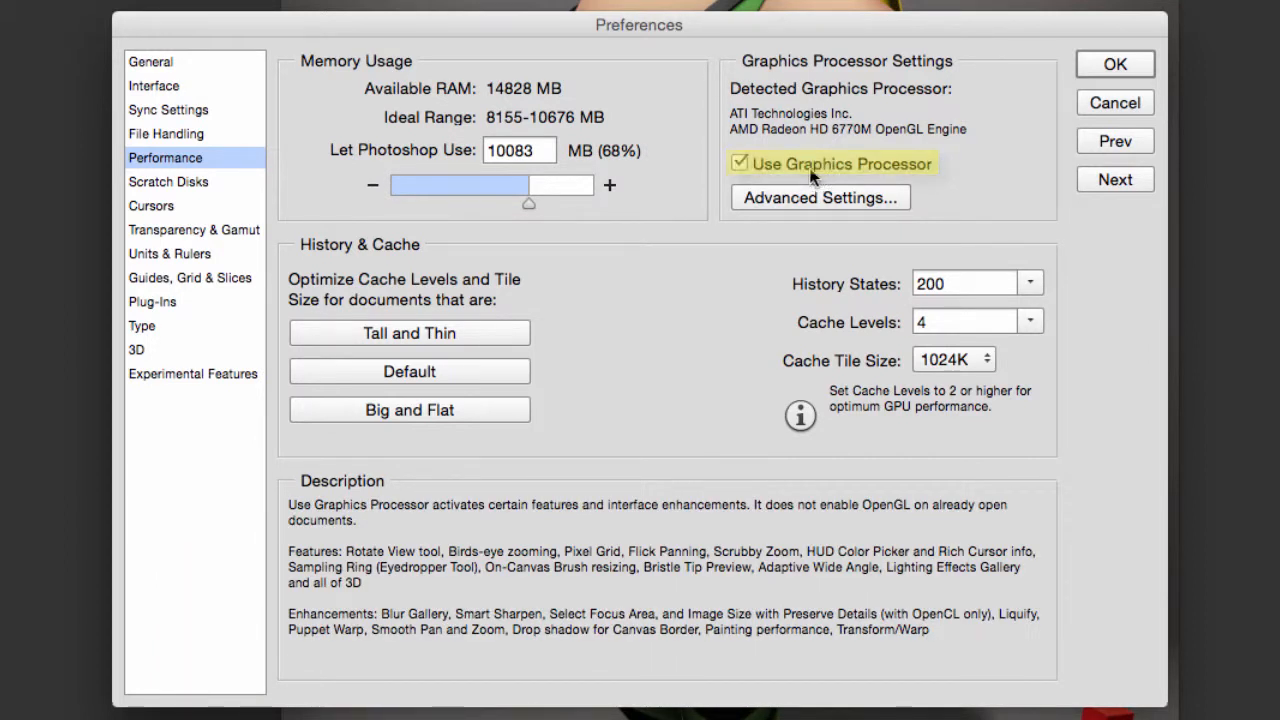
{"action": "mouse_move", "coordinate": [413, 158]}
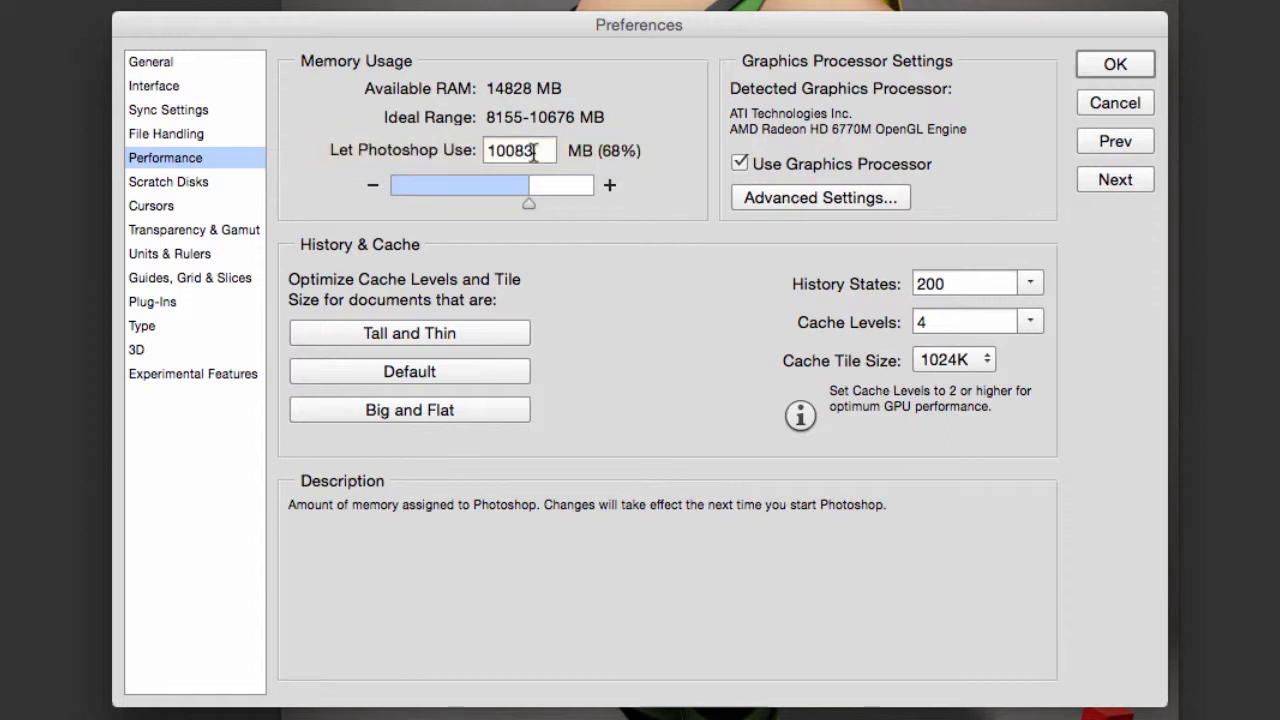
{"action": "mouse_move", "coordinate": [536, 244]}
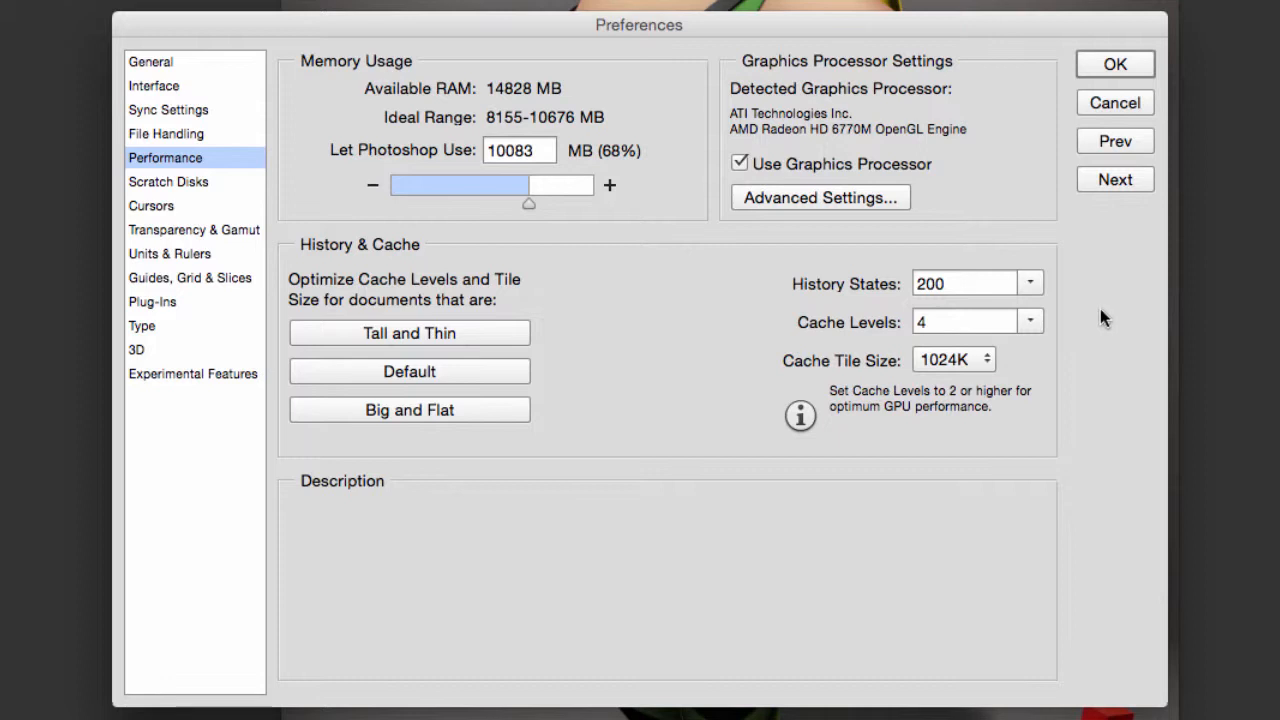
Review the active drive in the Scratch Disks preferences and advance to the Cursors preferences.
{"action": "mouse_move", "coordinate": [854, 371]}
{"action": "left_click", "coordinate": [1122, 180]}
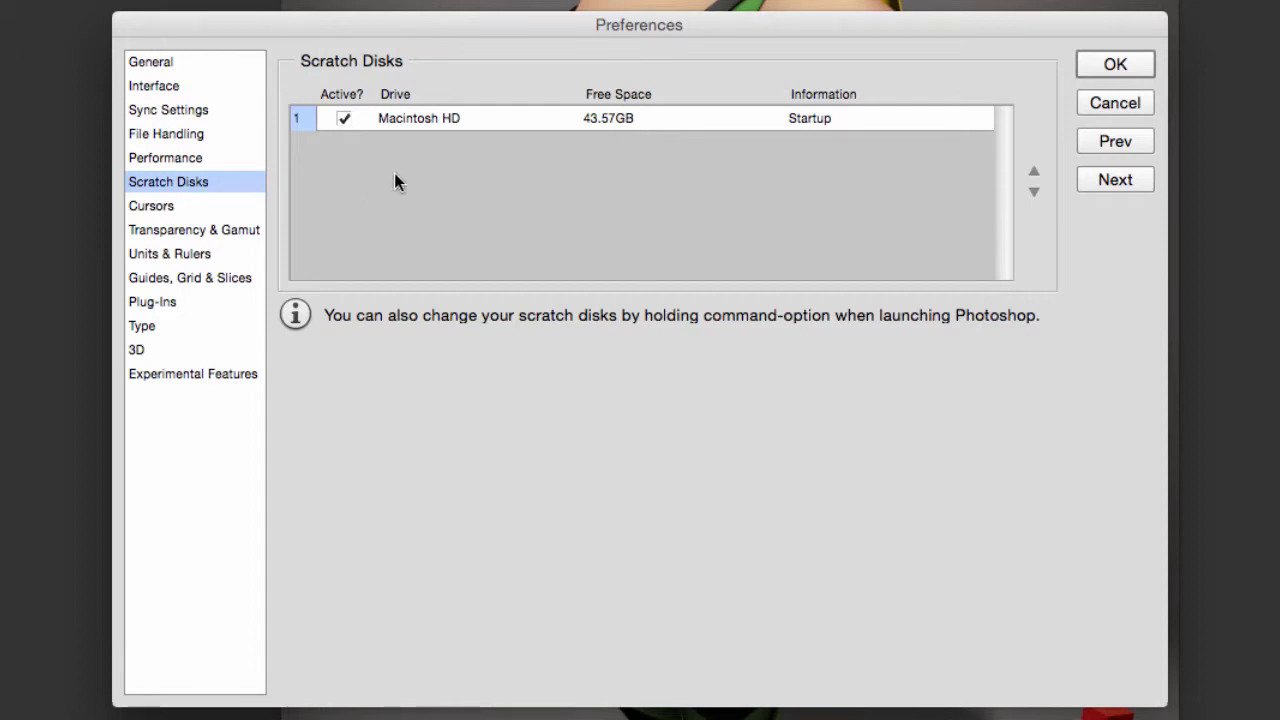
{"action": "left_click", "coordinate": [1115, 180]}
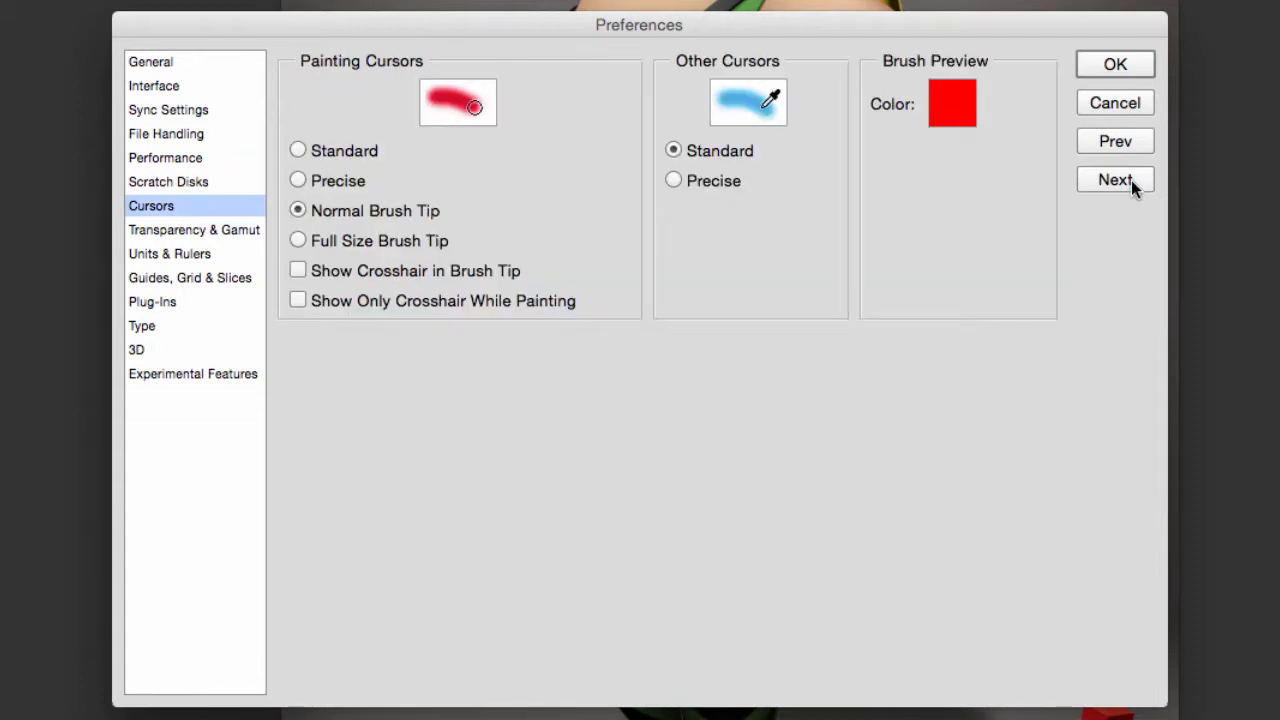